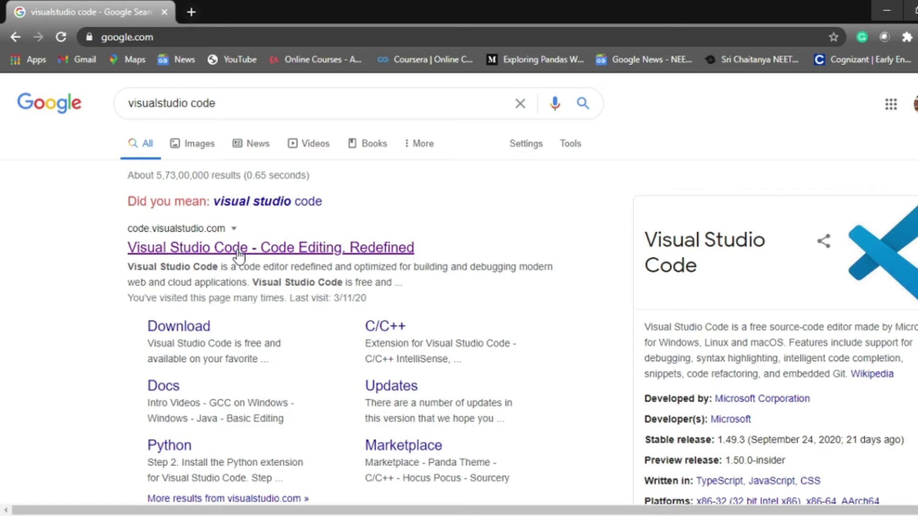
Open the Visual Studio Code website from the search results and download the stable build for Windows.
click(316, 261)
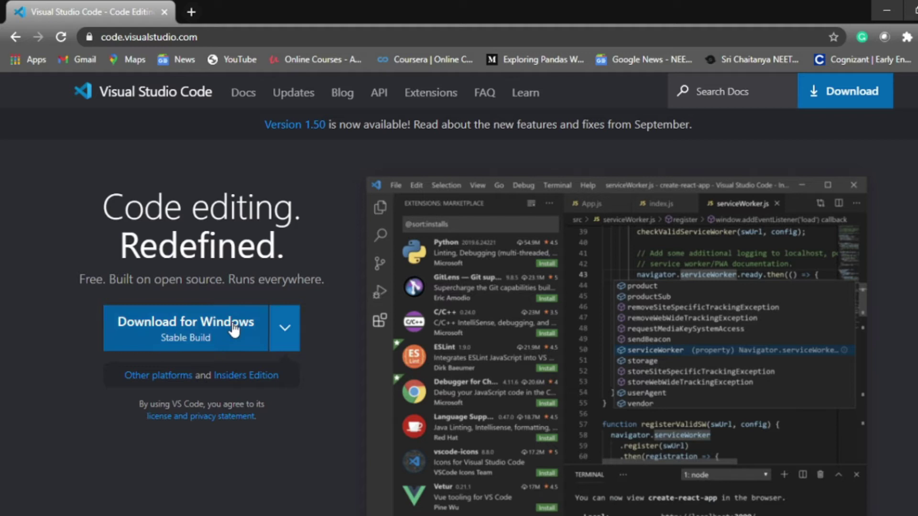
click(294, 338)
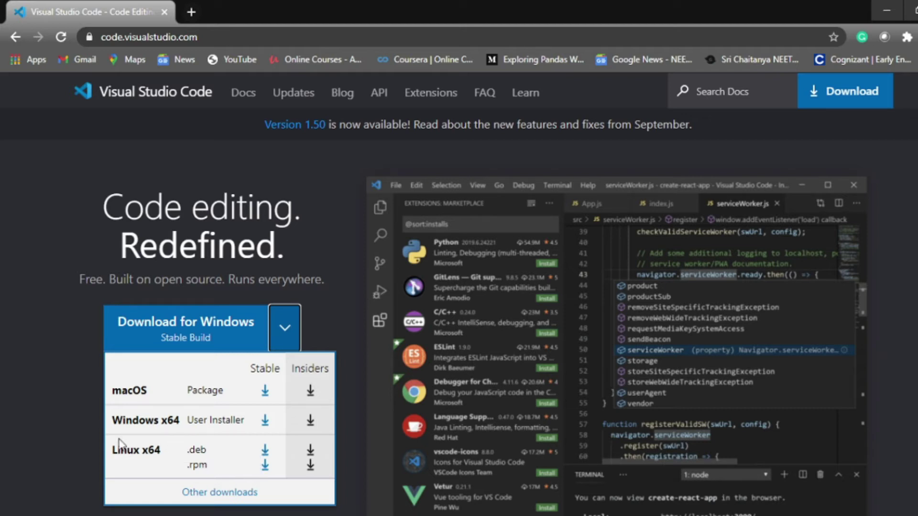
drag(109, 421, 159, 421)
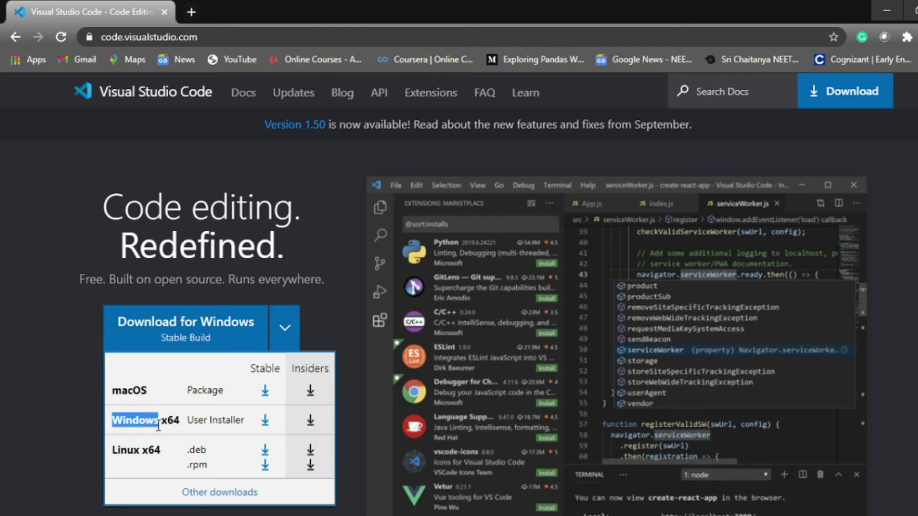
click(70, 423)
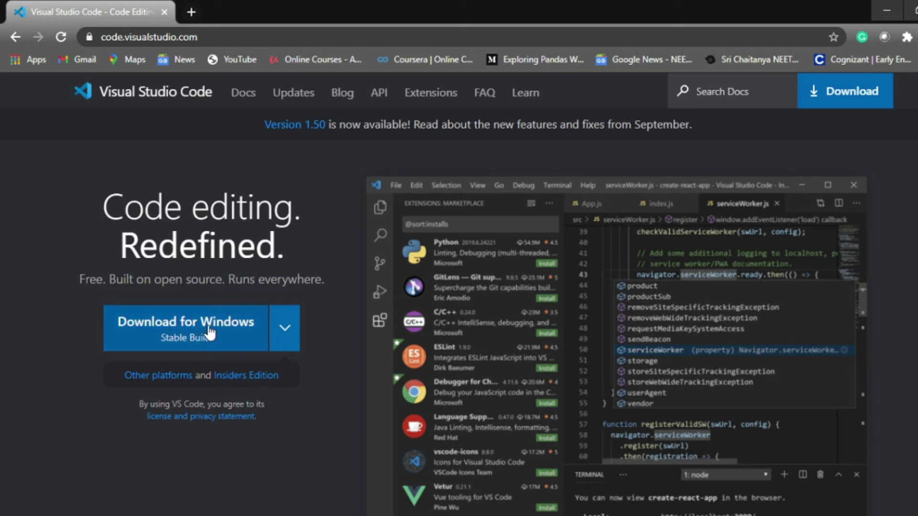
click(191, 342)
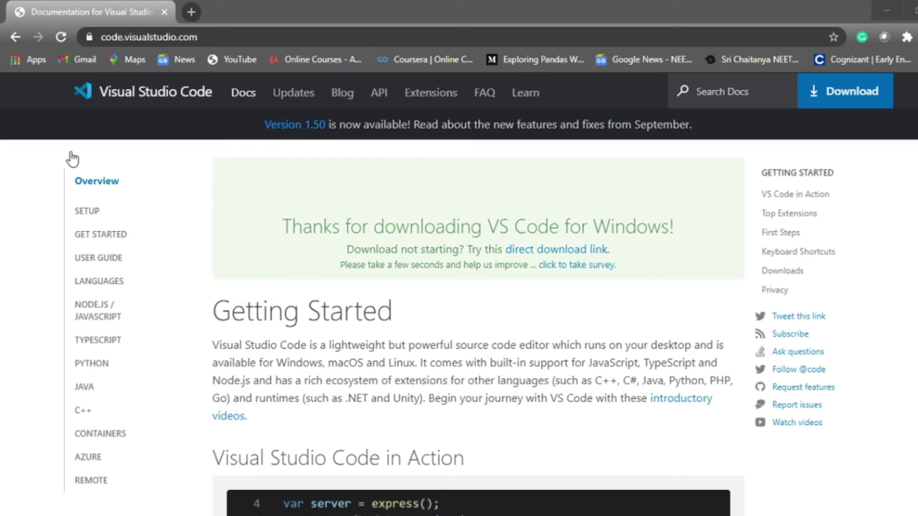
click(355, 324)
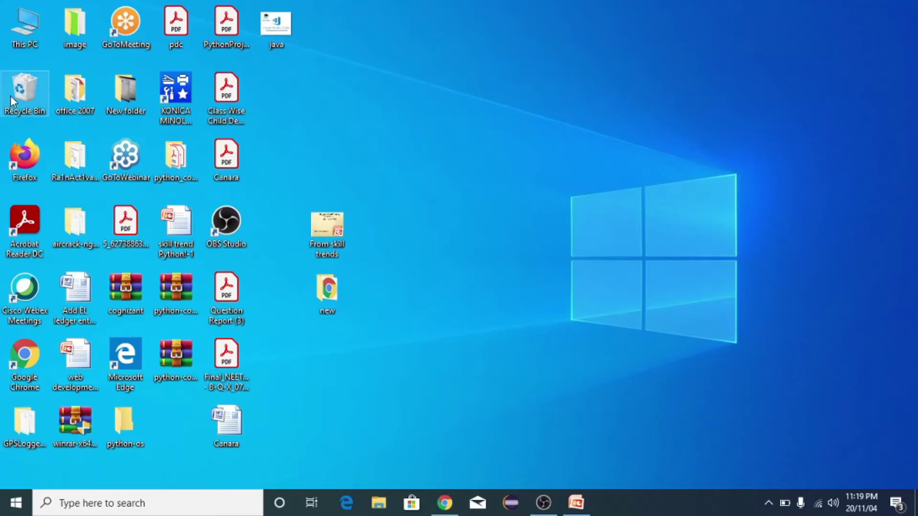
Open the Downloads folder from This PC and run the VSCodeUserSetup-x64-1.50.1 installer.
double_click(22, 42)
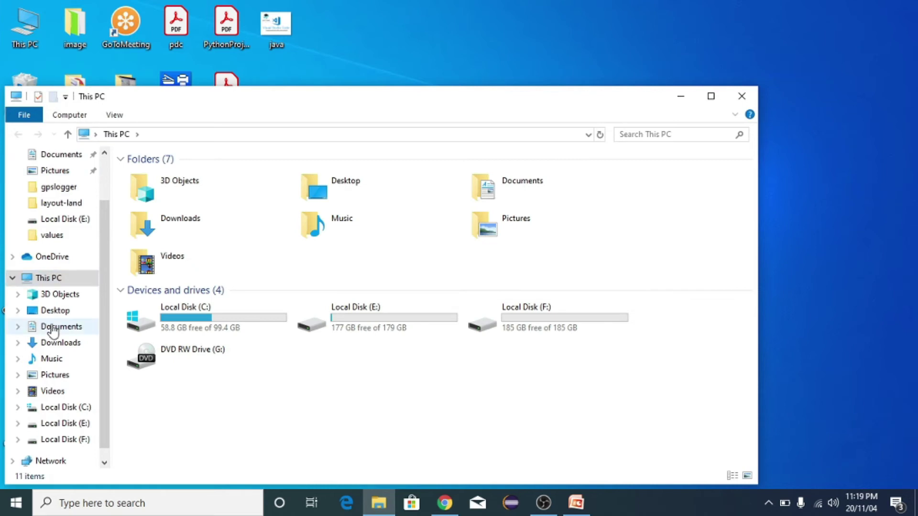
click(55, 344)
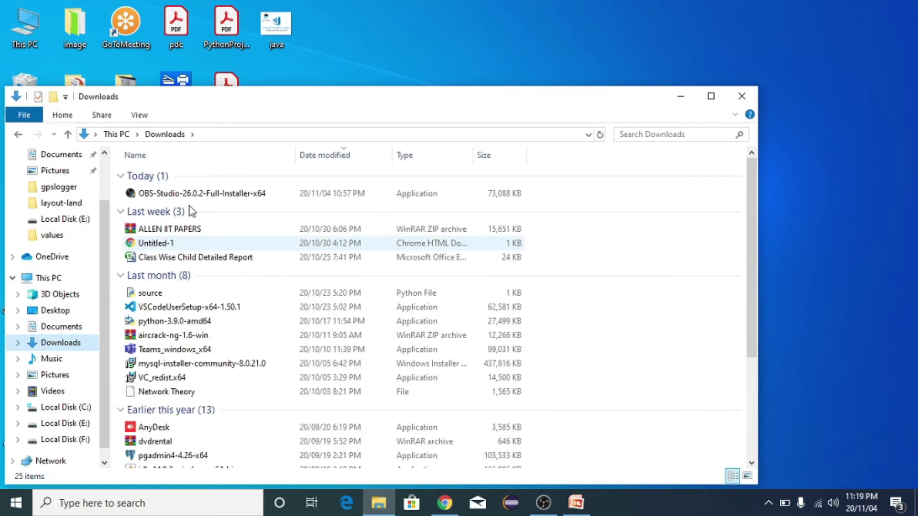
click(177, 308)
double_click(177, 309)
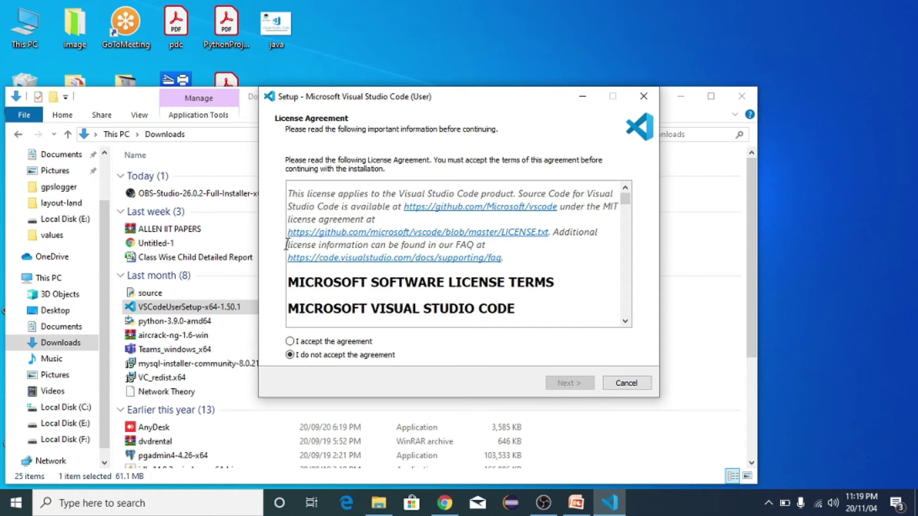
Accept the license agreement and keep the default destination location and Start Menu folder.
click(291, 341)
click(567, 383)
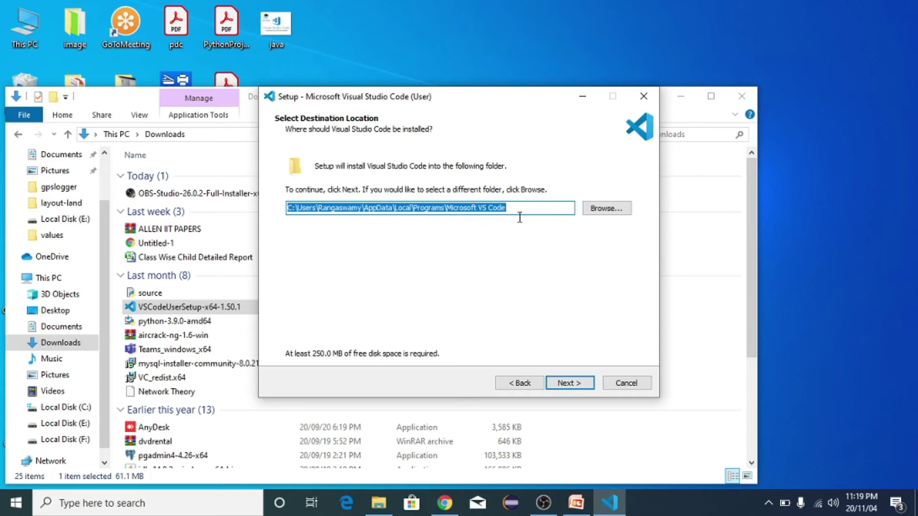
click(564, 383)
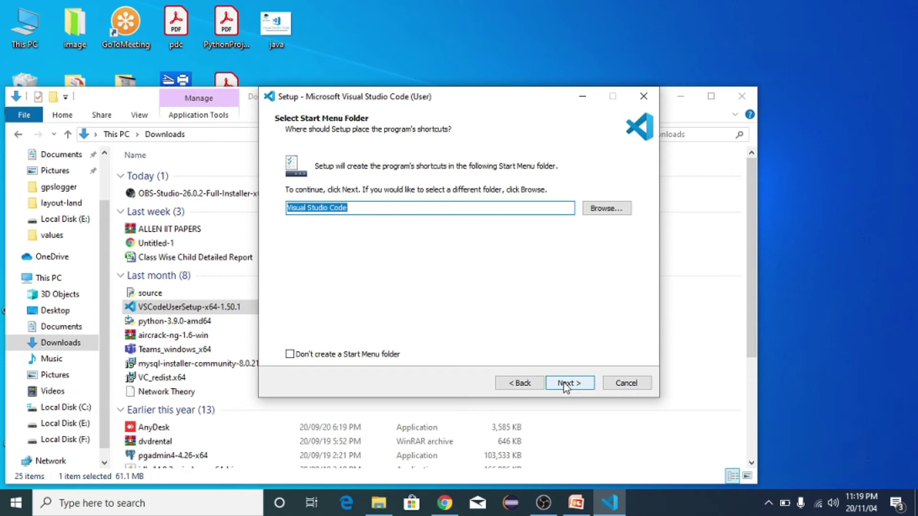
click(566, 384)
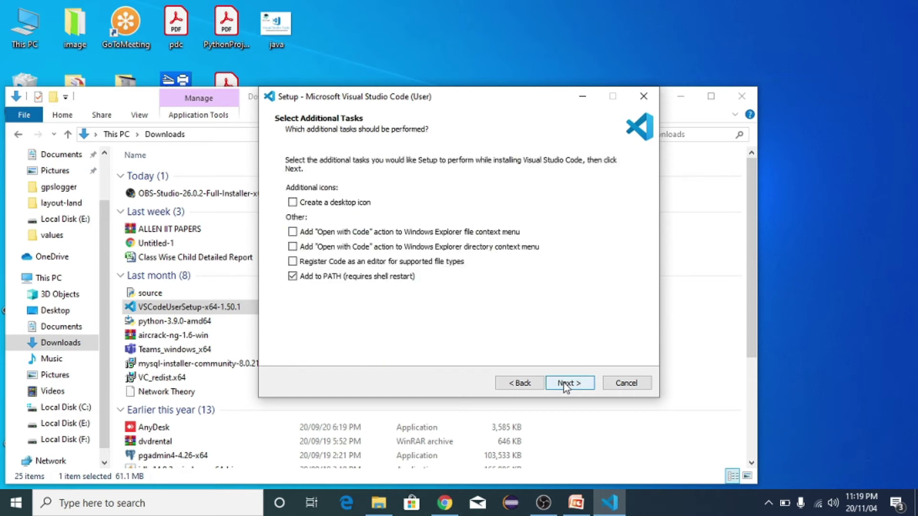
Enable creating a desktop icon, install Visual Studio Code, and finish setup with launching the program enabled.
click(292, 202)
click(585, 384)
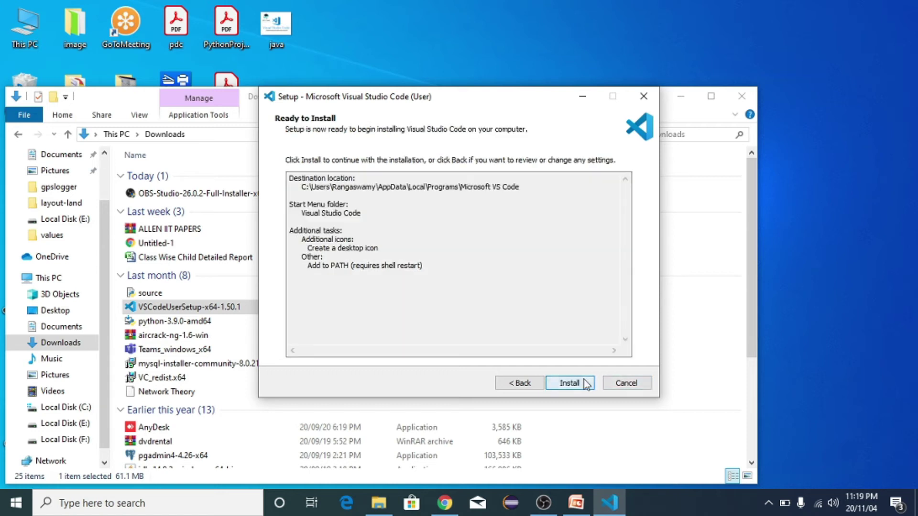
click(586, 383)
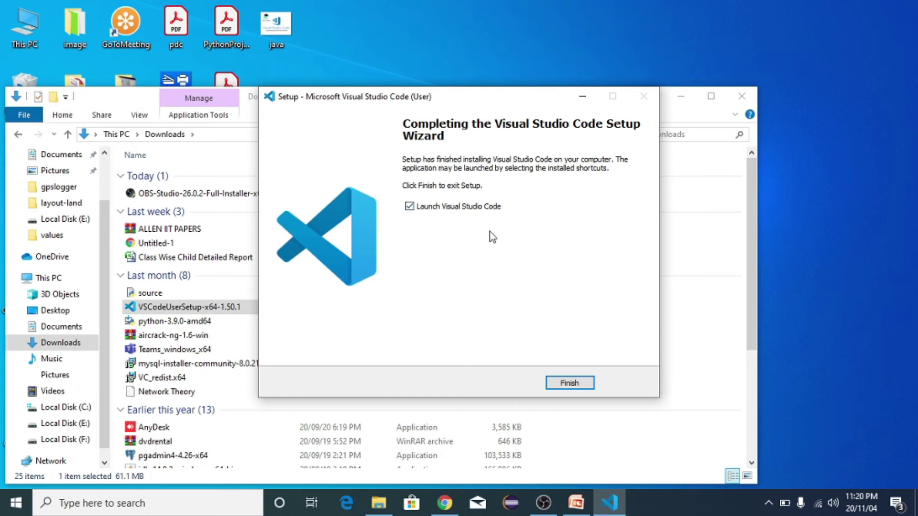
click(573, 380)
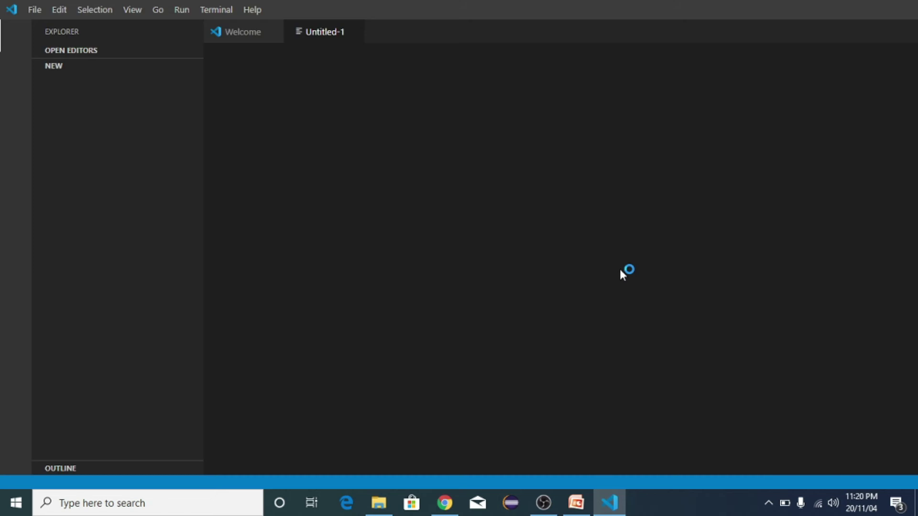
Search the extensions marketplace for "live server" and open the details page of the Live Server extension.
click(235, 33)
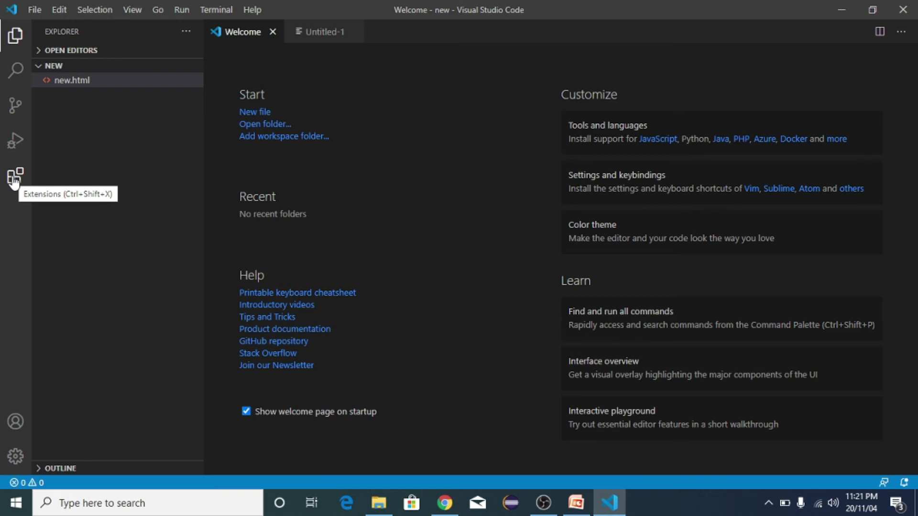
click(14, 180)
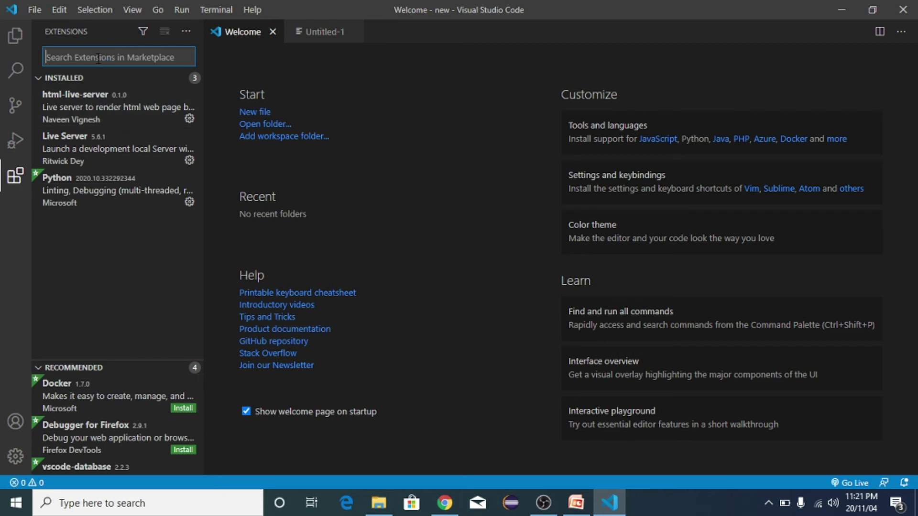
text(live server)
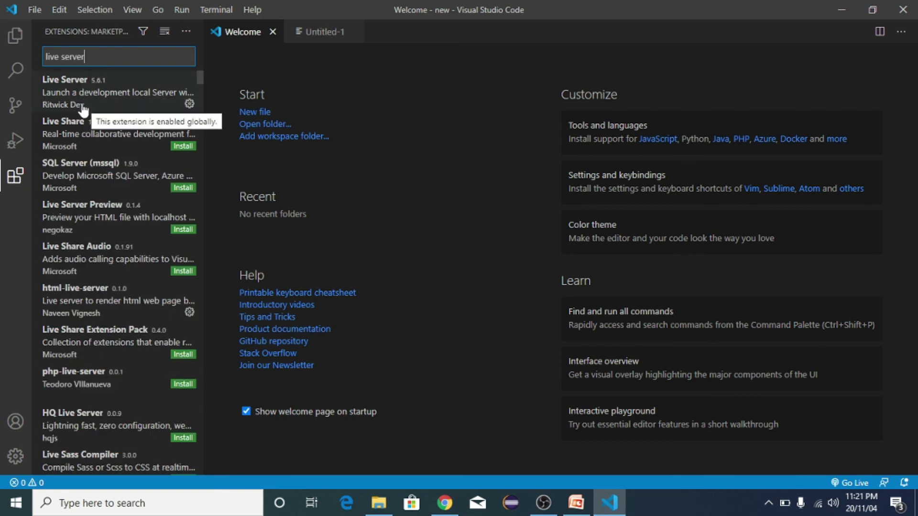
click(94, 98)
click(94, 98)
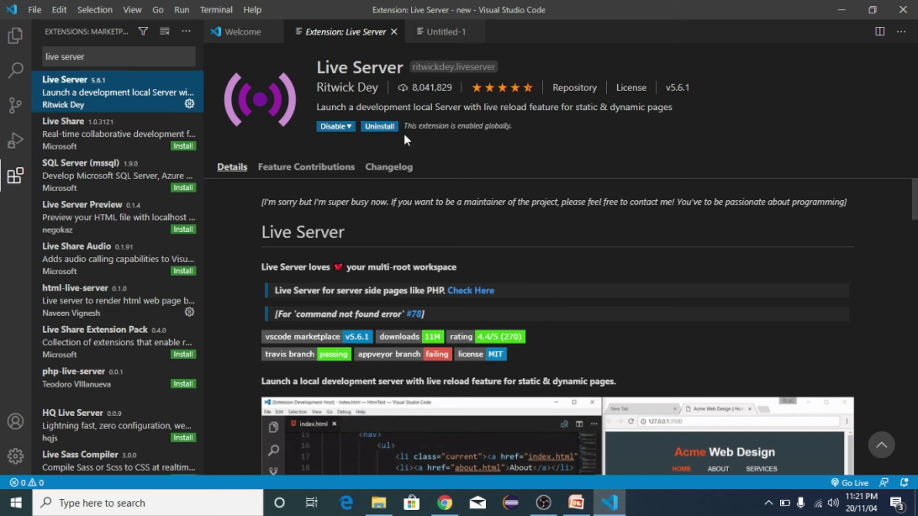
Create a new file from the Welcome page and enter "<!" on its first line.
click(244, 43)
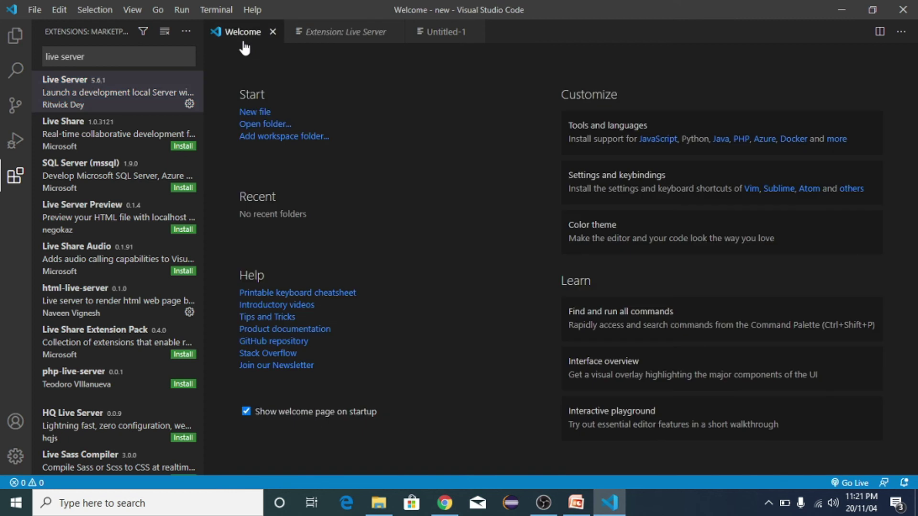
click(254, 112)
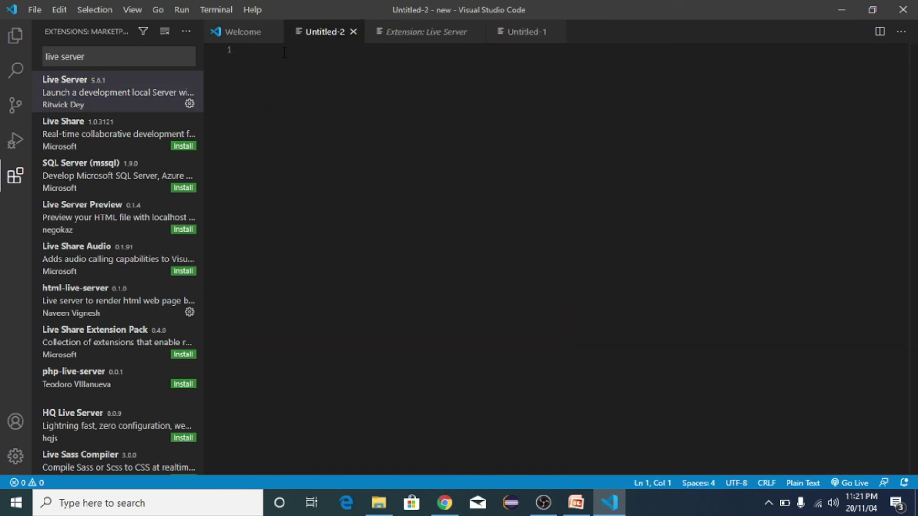
text(<!)
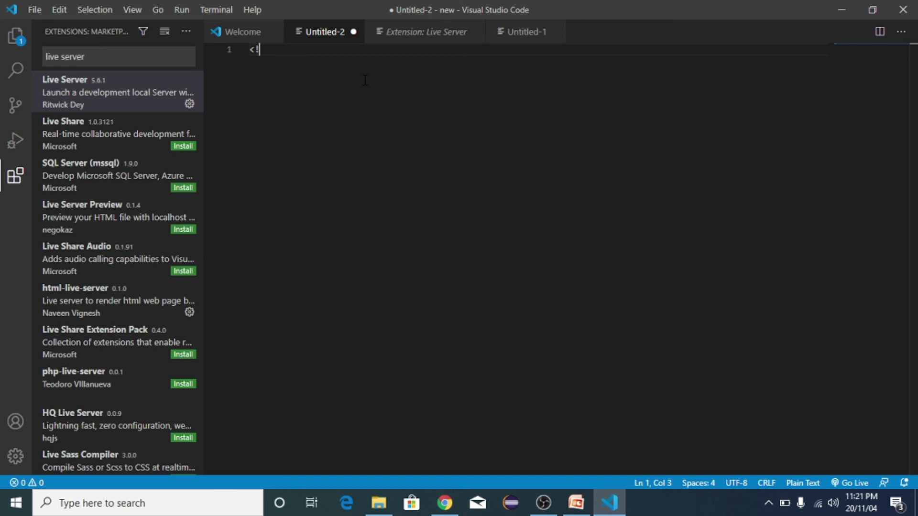
Replace the extension search text with "python" to look for Python extensions.
click(97, 57)
key(BackSpace)
key(BackSpace)
key(BackSpace)
key(BackSpace)
key(BackSpace)
key(BackSpace)
key(BackSpace)
key(BackSpace)
key(BackSpace)
key(BackSpace)
text(p)
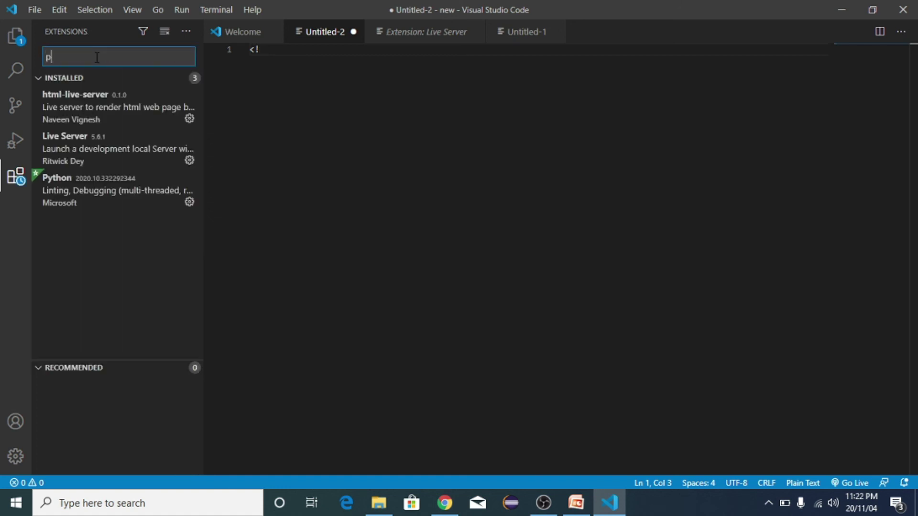
text(yth)
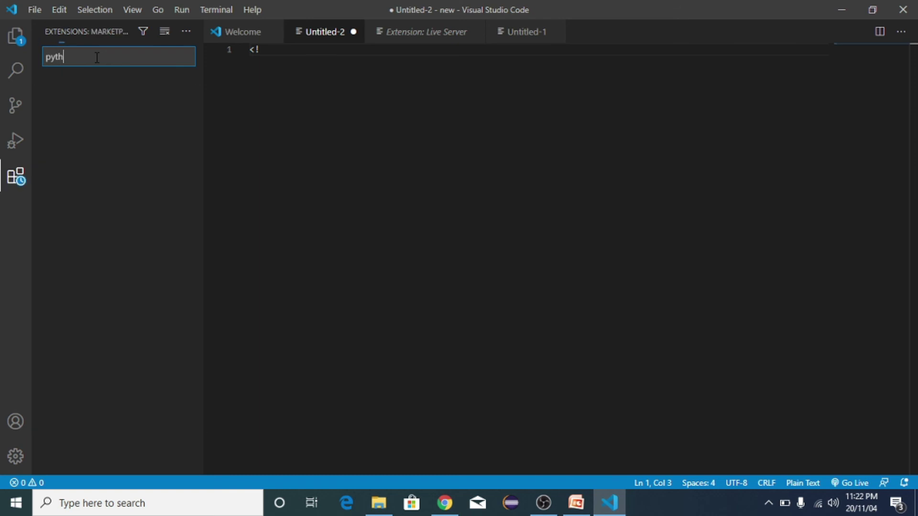
text(on)
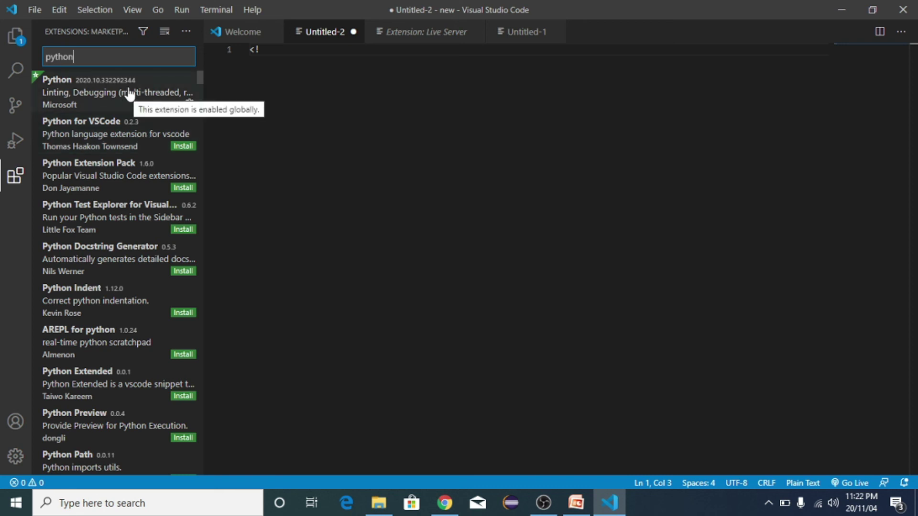
Replace the extension search text with "java" to look for Java extensions.
key(BackSpace)
key(BackSpace)
key(BackSpace)
key(BackSpace)
key(BackSpace)
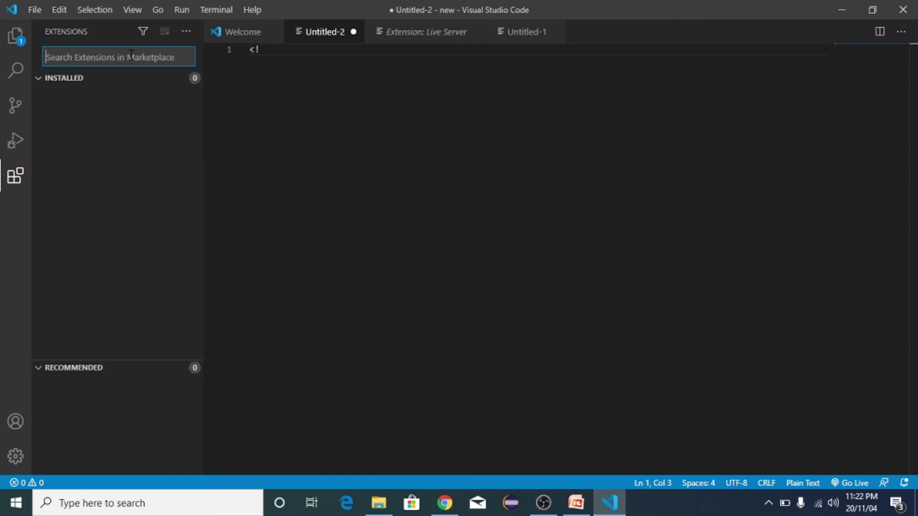
text(java)
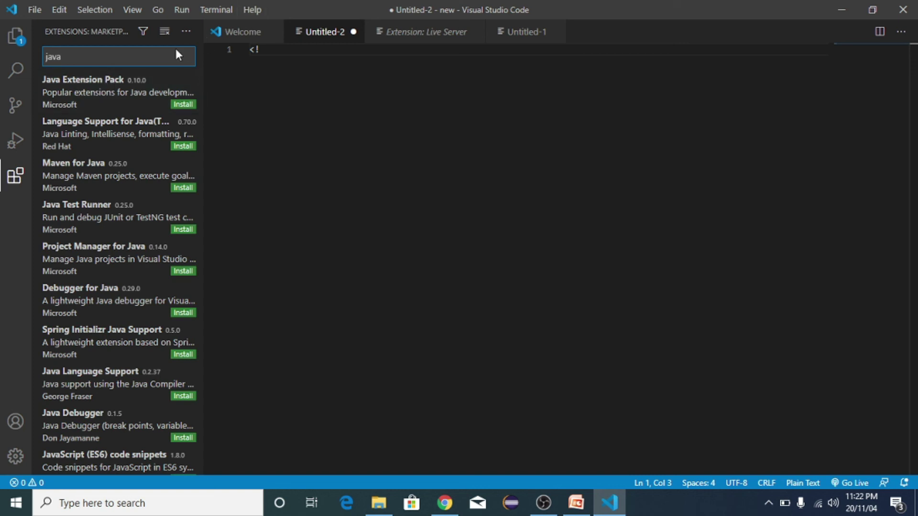
Clear the extension search and return to the Welcome page.
click(159, 59)
key(BackSpace)
key(BackSpace)
key(BackSpace)
click(284, 68)
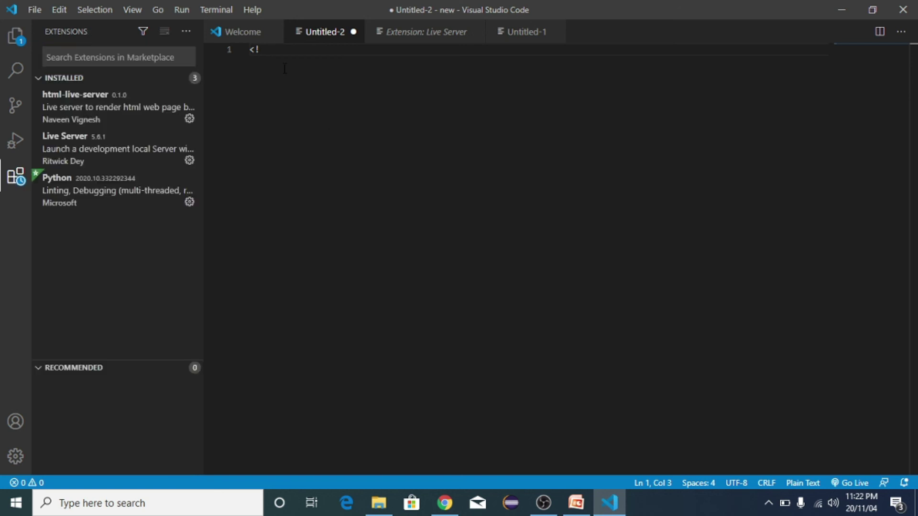
click(251, 32)
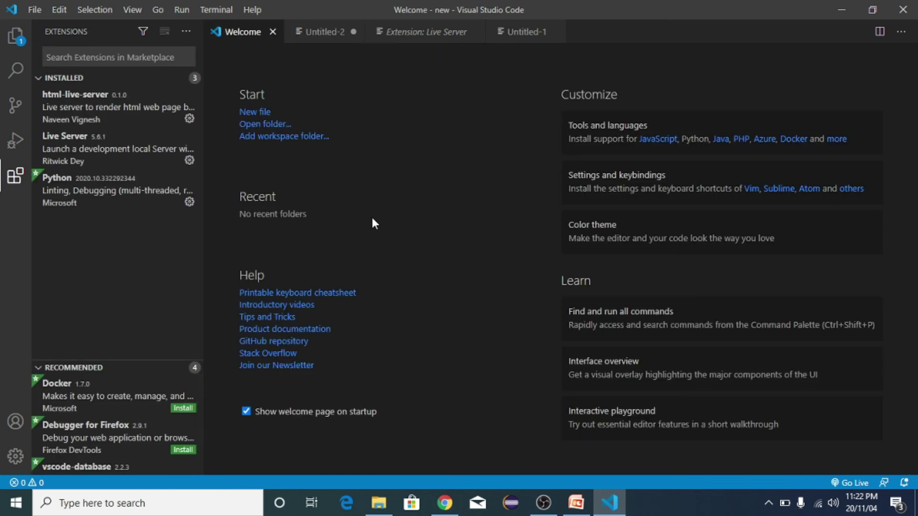